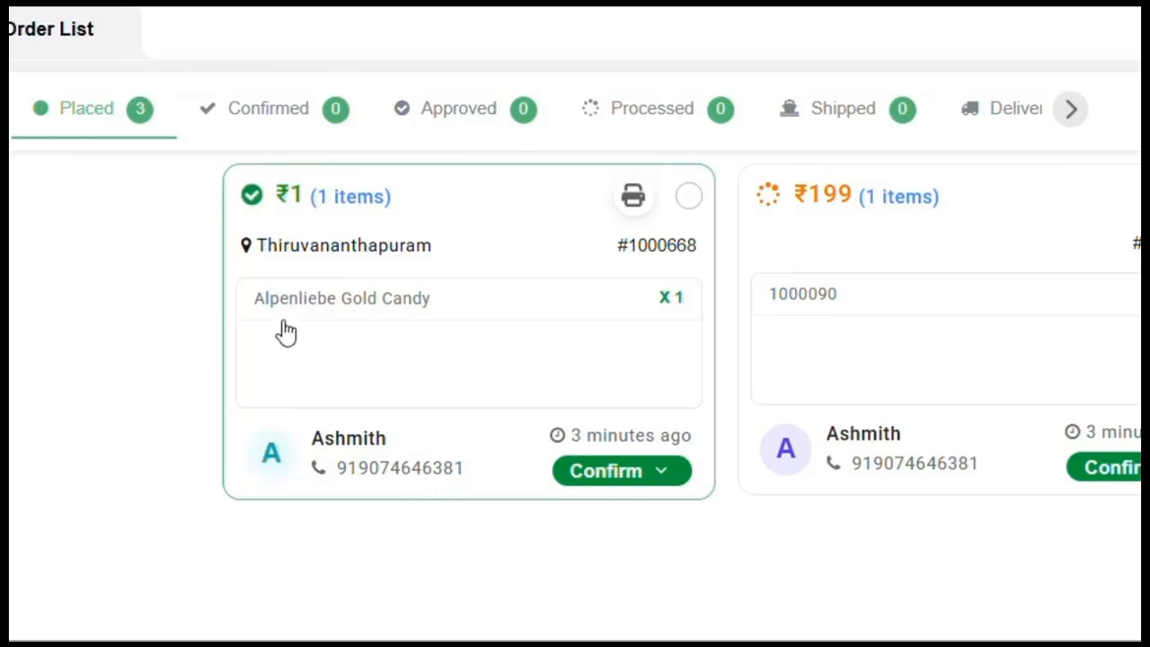
mouse_move(265, 201)
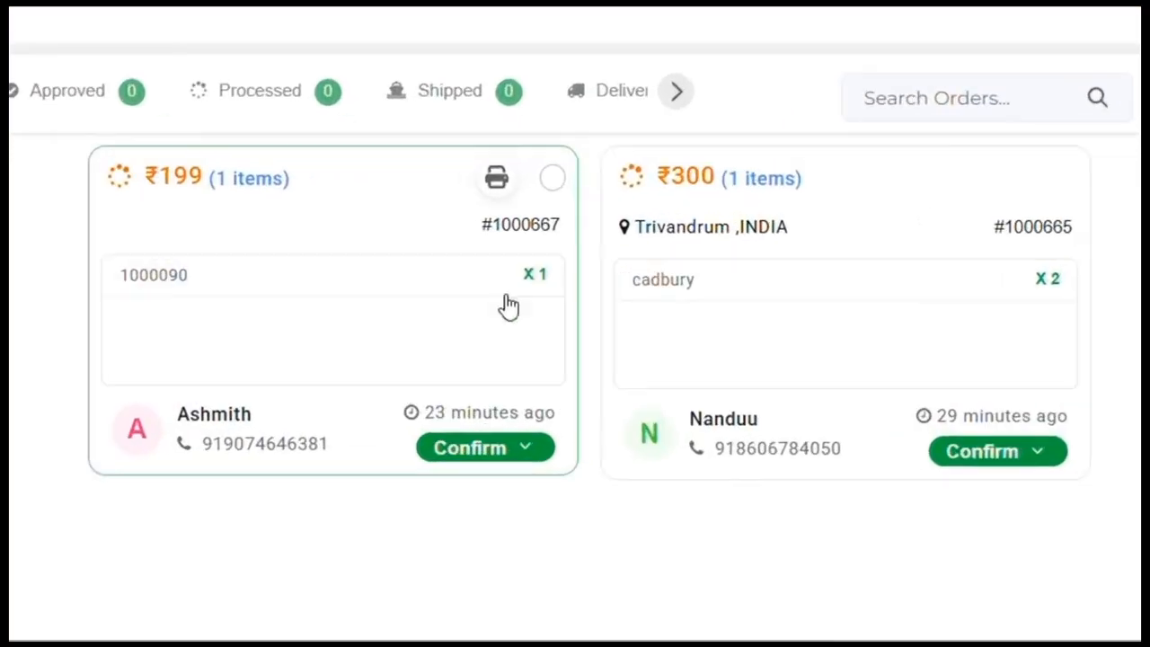
click(498, 181)
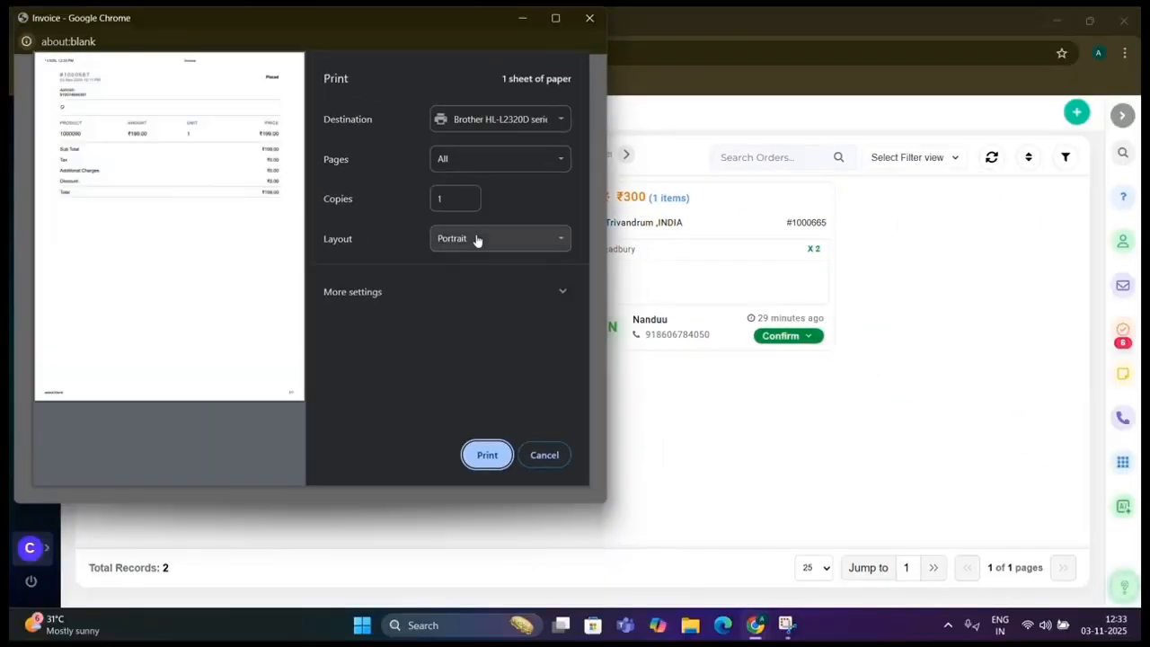
click(552, 458)
click(595, 81)
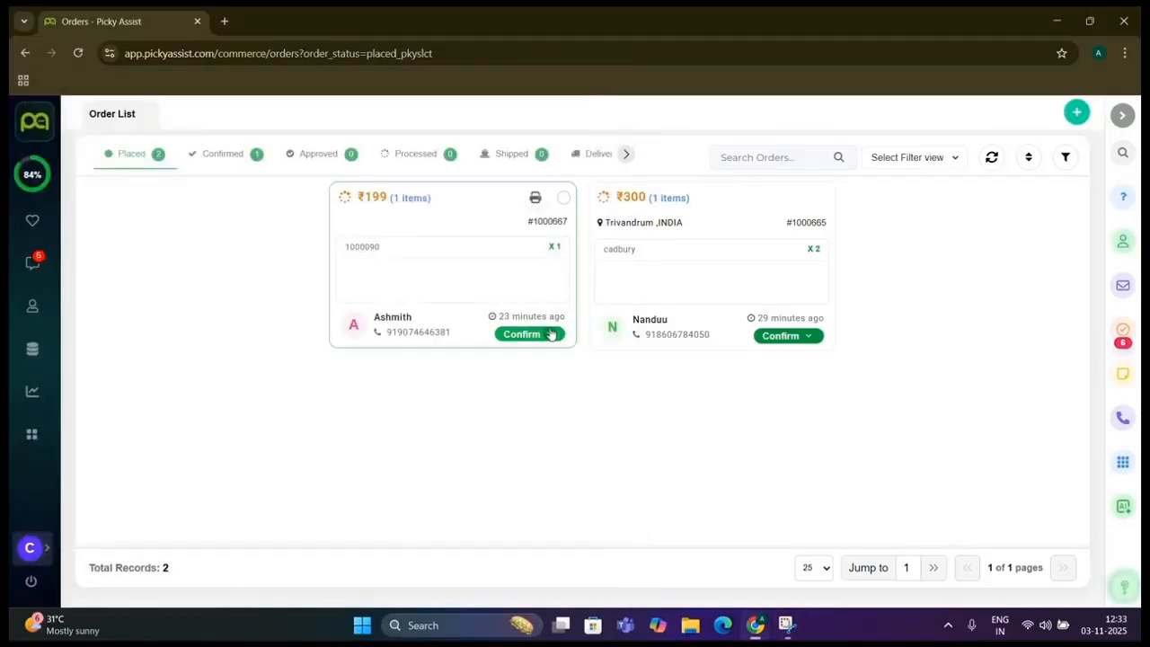
Confirm the ₹1 Alpenliebe Gold Candy order, then review the Confirmed, Approved, Processed and Shipped lists
click(551, 334)
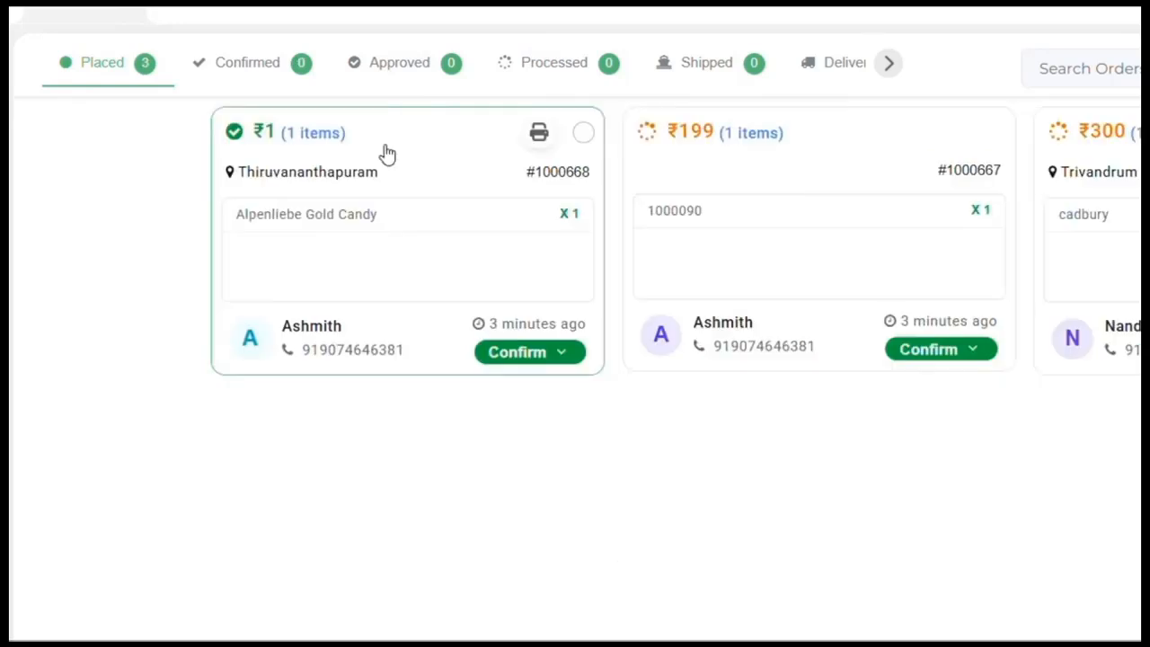
click(281, 70)
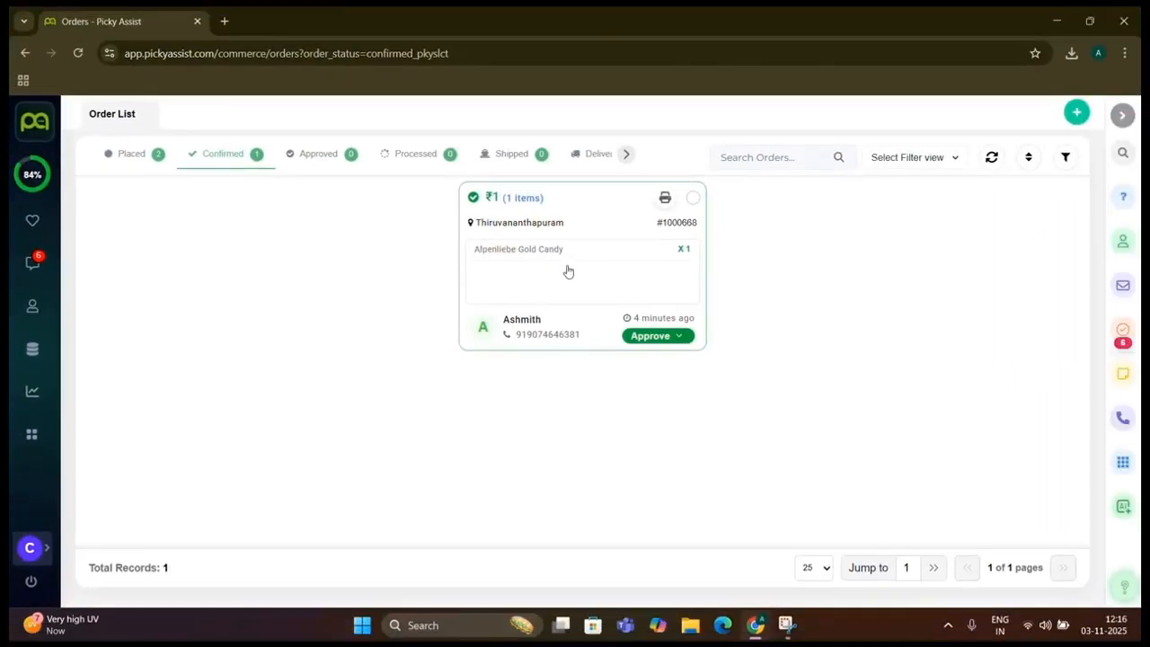
click(334, 156)
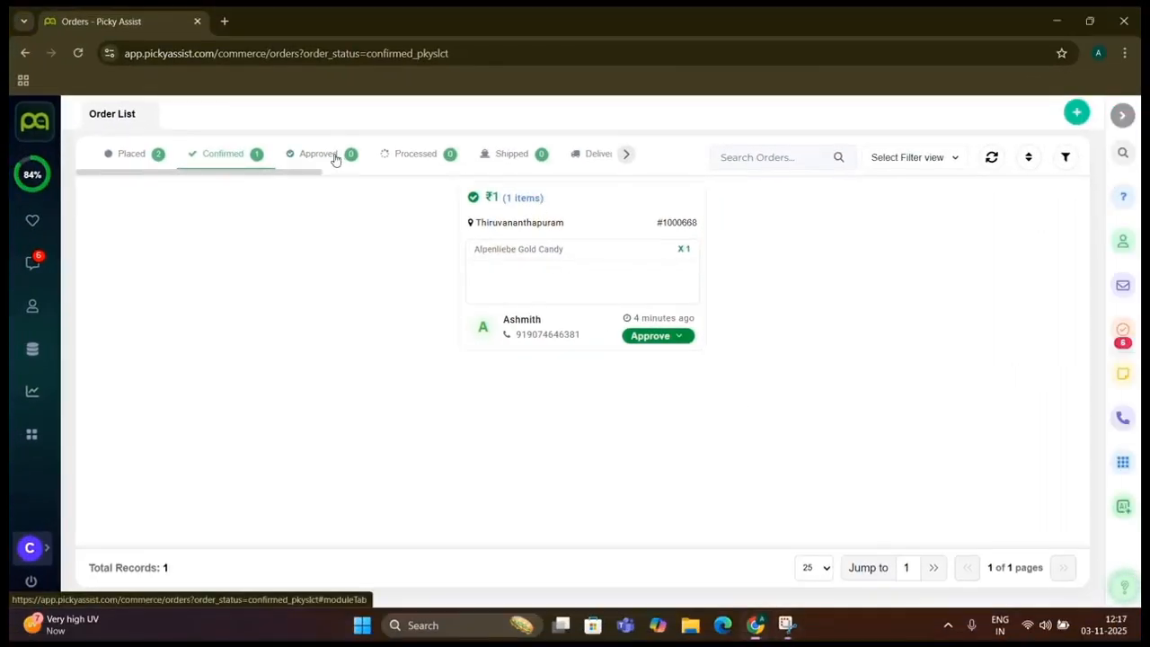
click(398, 157)
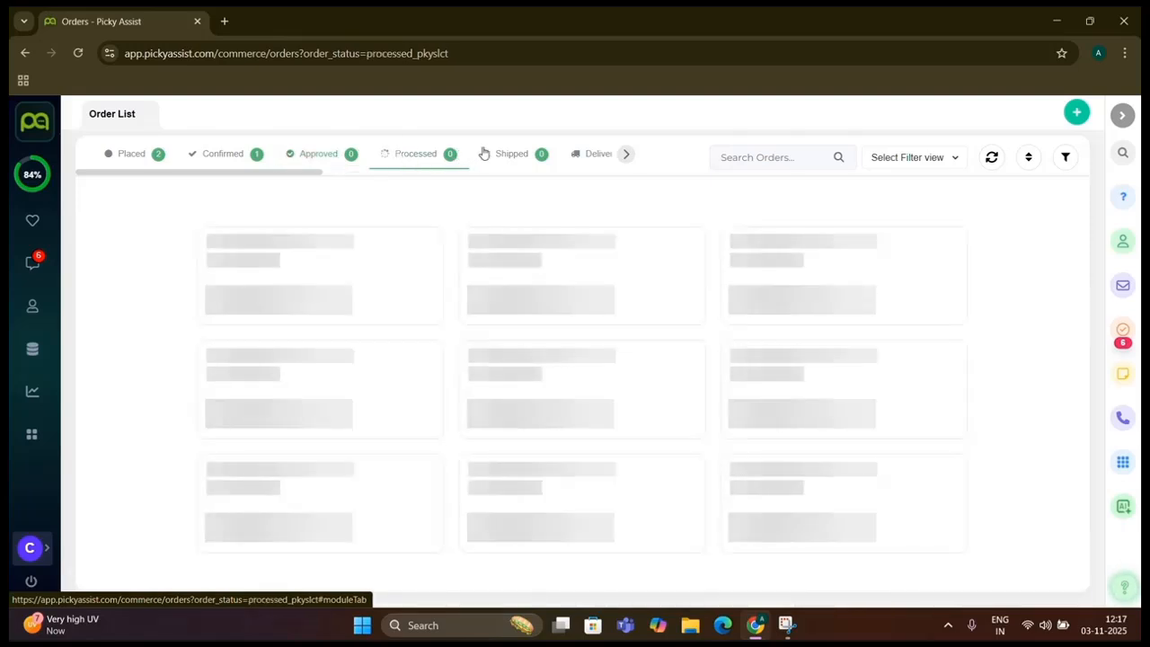
click(499, 155)
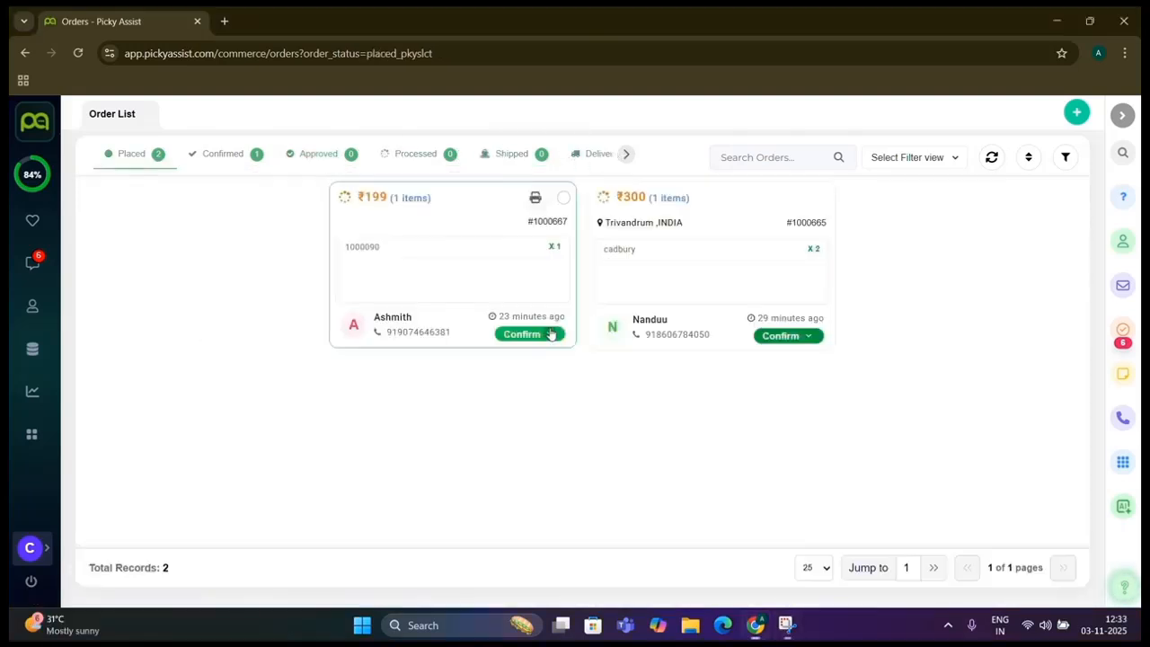
click(547, 334)
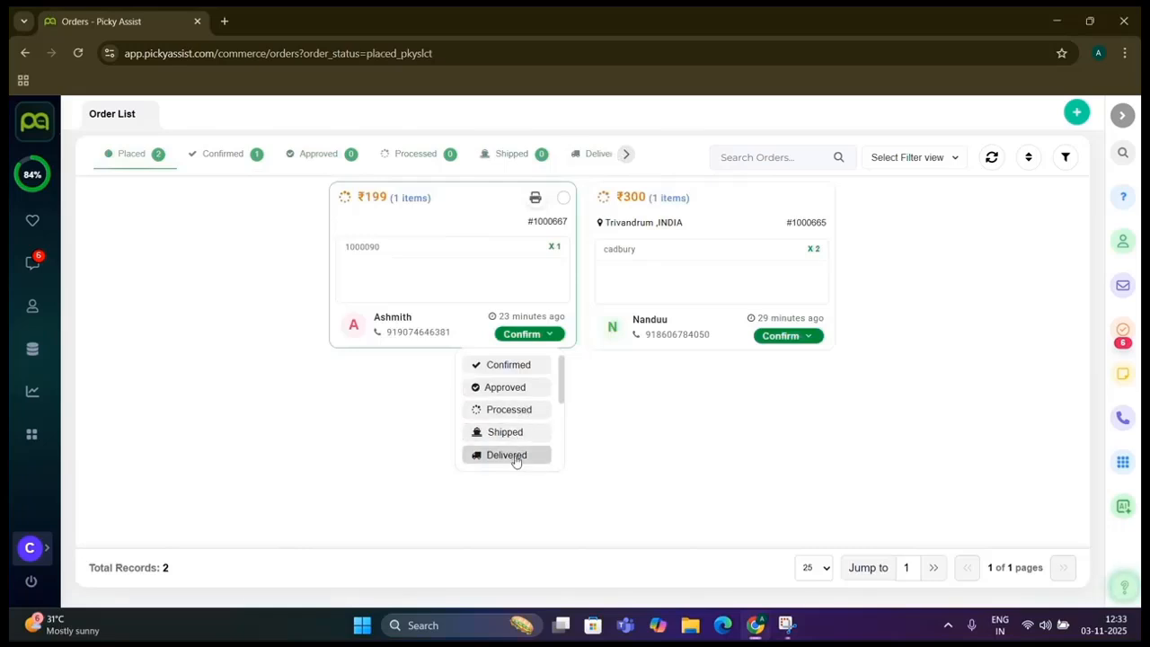
Mark the ₹199 order as Rejected and view the Rejected orders list
scroll(514, 458, down, 3)
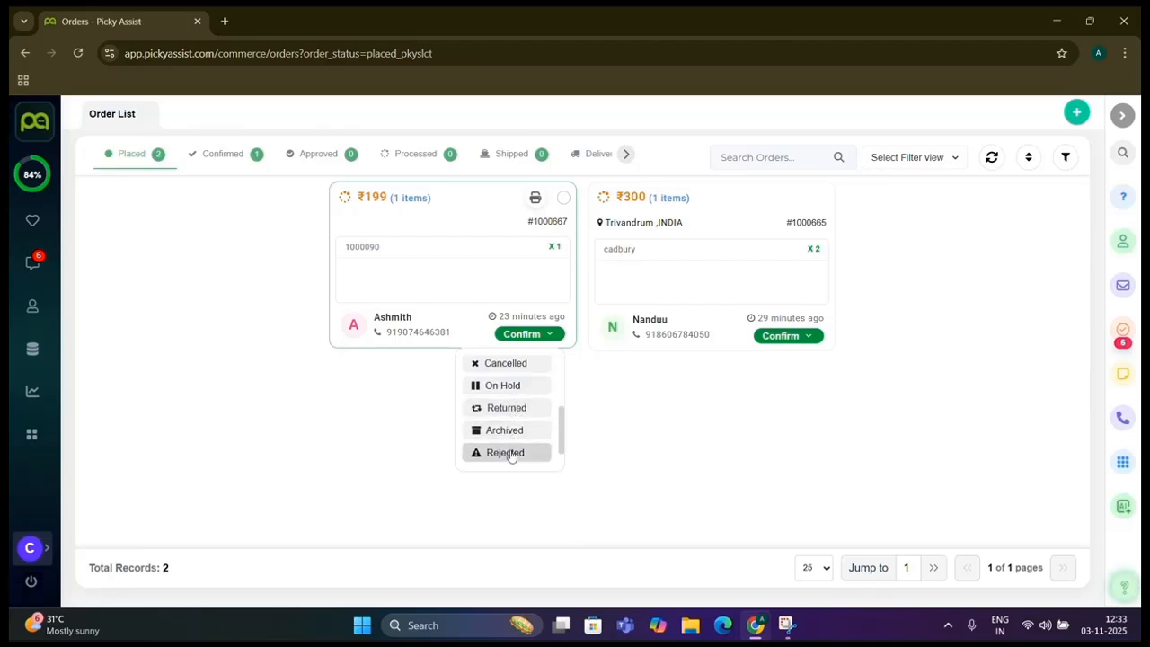
click(509, 453)
click(626, 154)
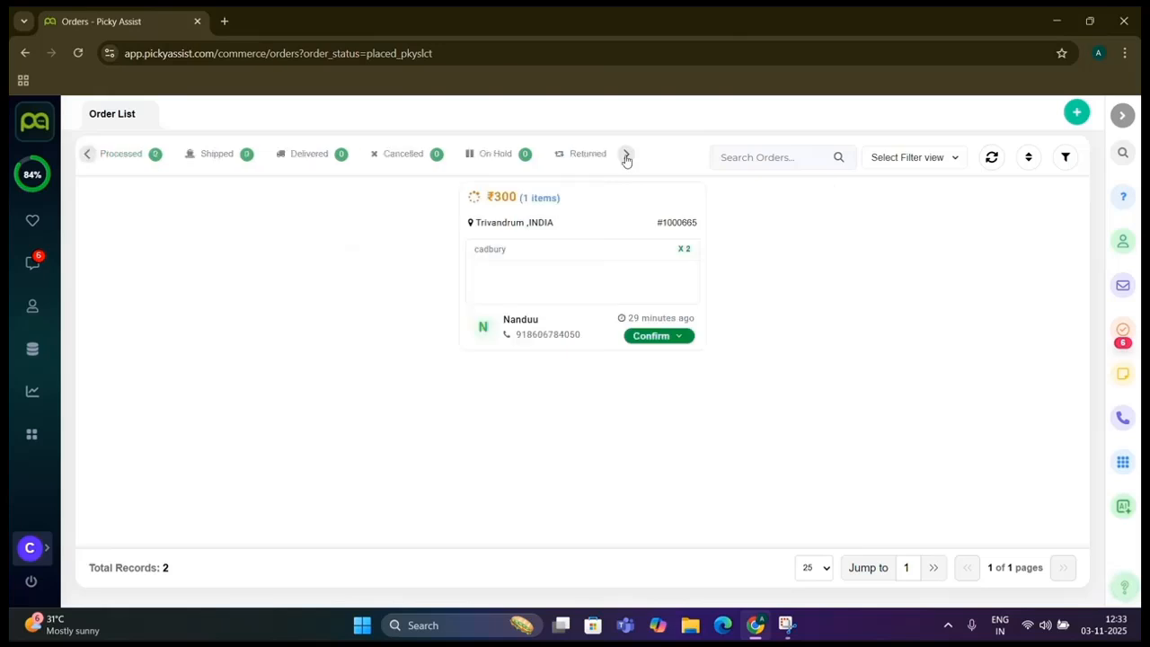
click(485, 155)
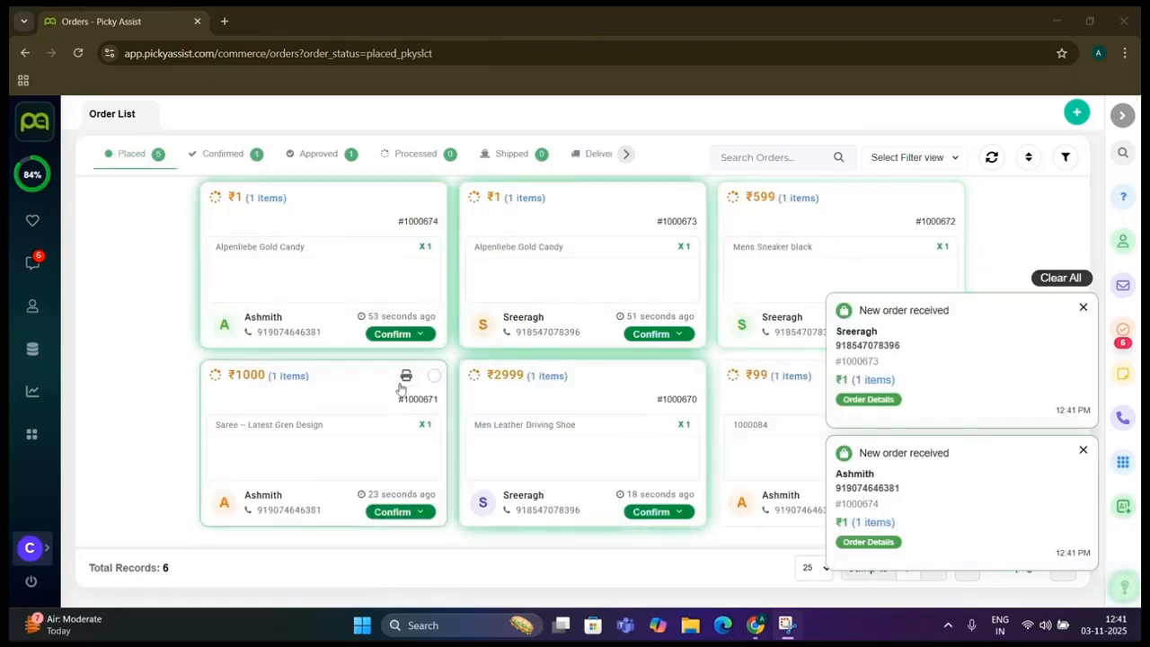
Clear all new-order notifications and sort the placed orders by Payment Received
click(1061, 278)
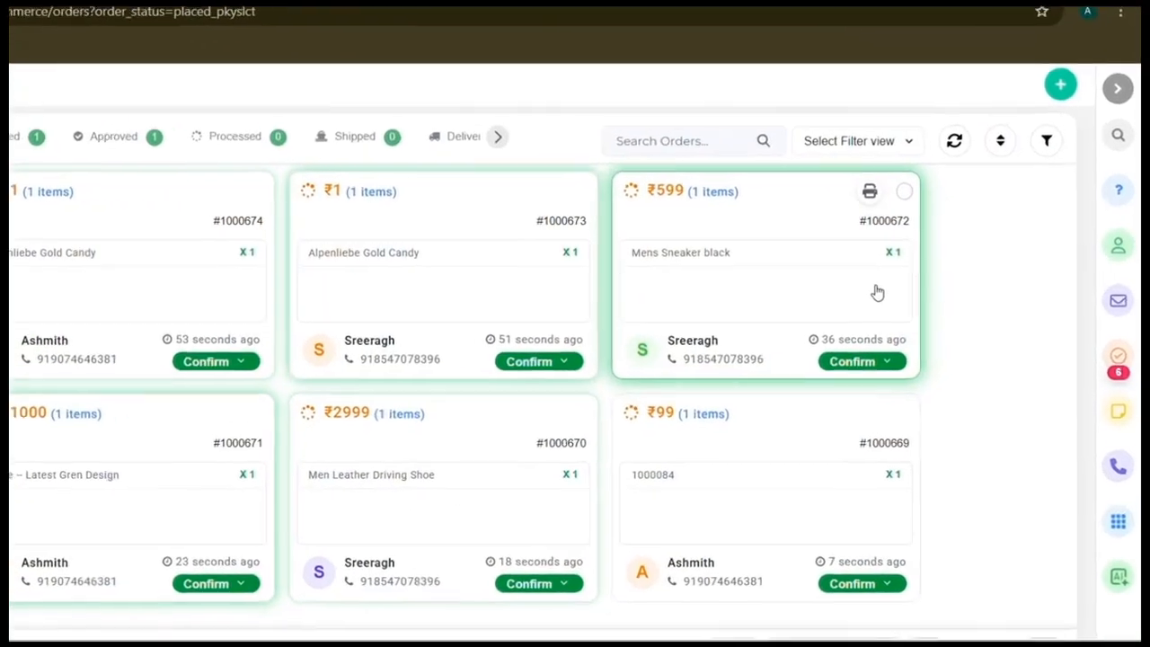
click(1001, 142)
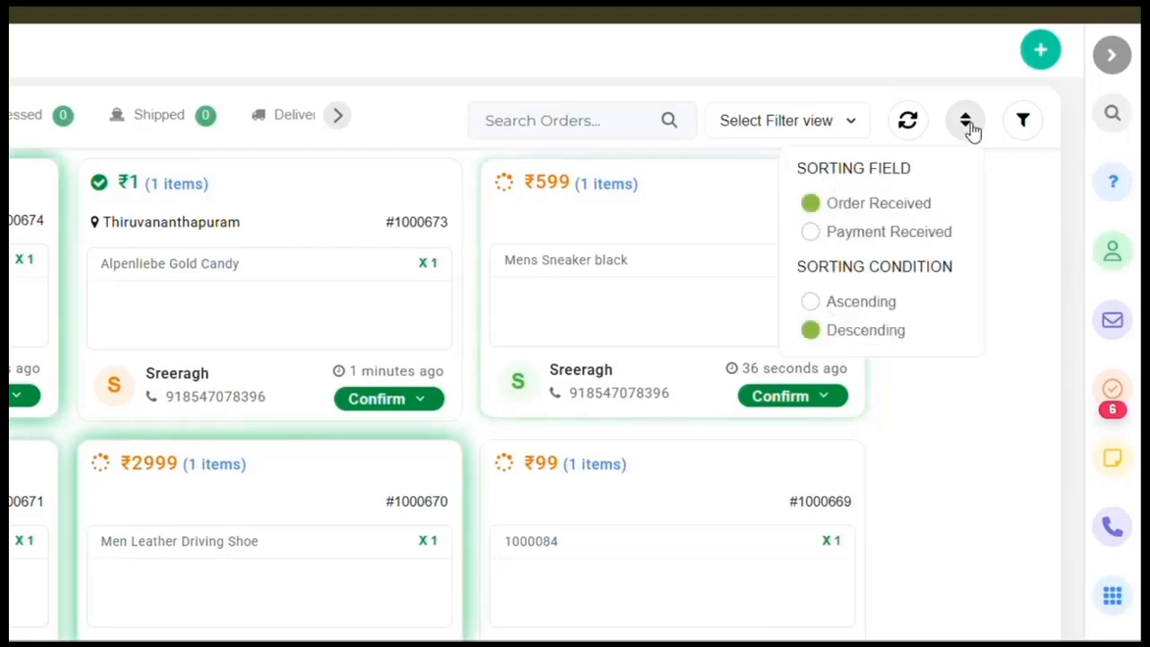
click(886, 234)
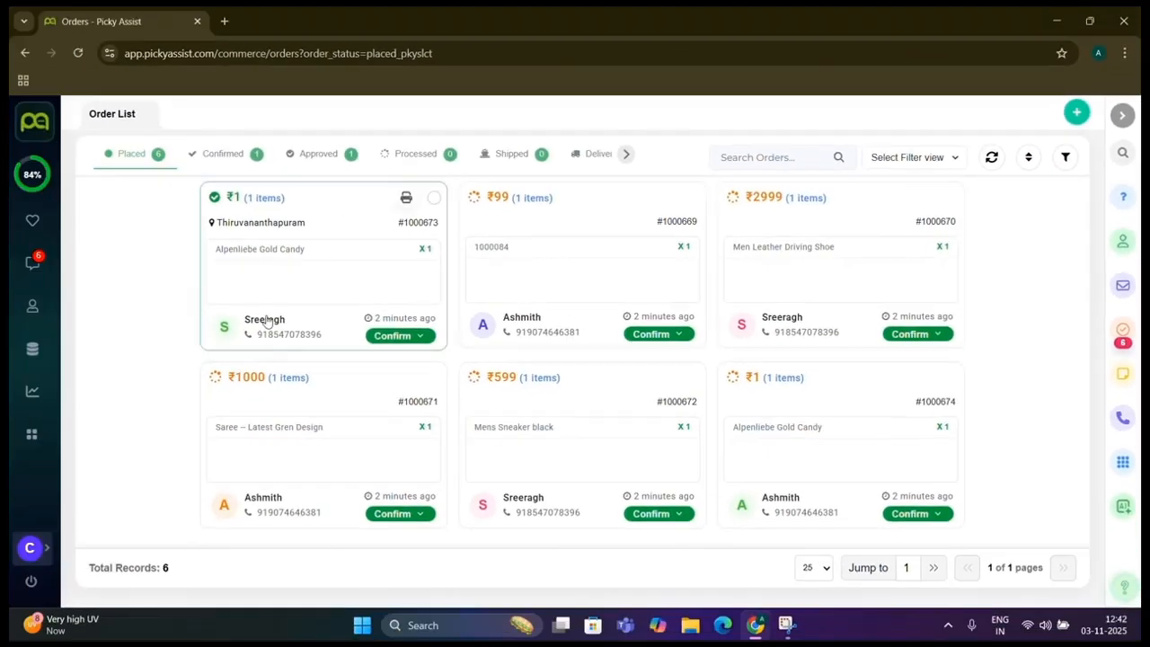
Bulk-update the ₹1, ₹99 and ₹2999 orders' Order Status to Processed
click(434, 197)
click(692, 198)
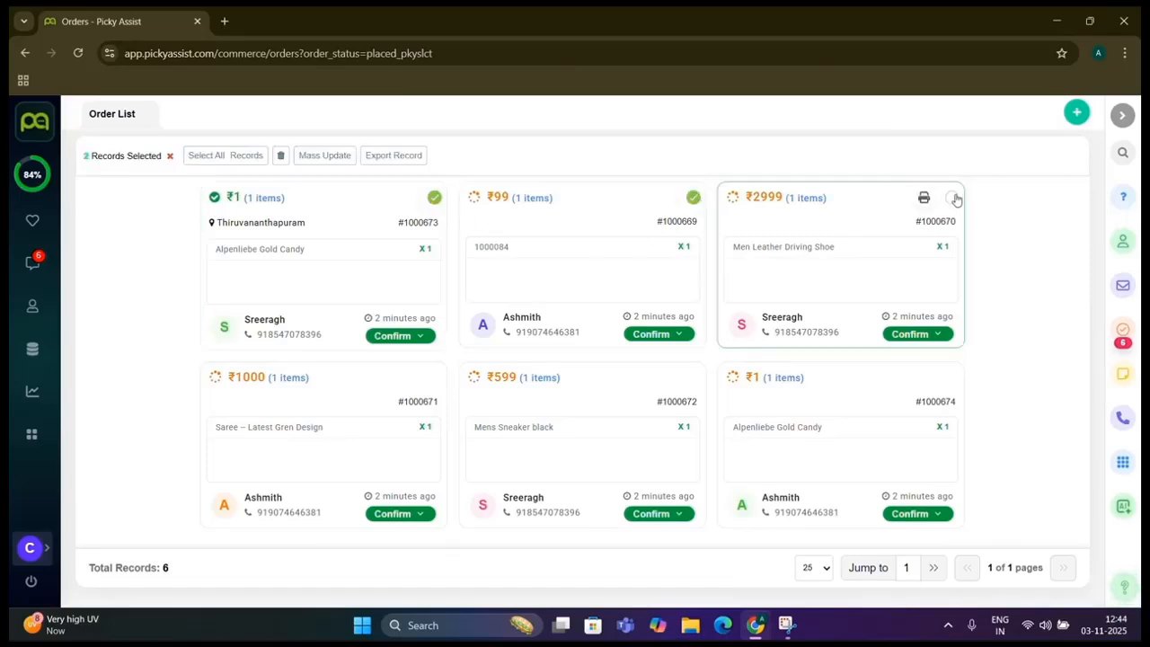
click(953, 198)
click(324, 155)
click(416, 188)
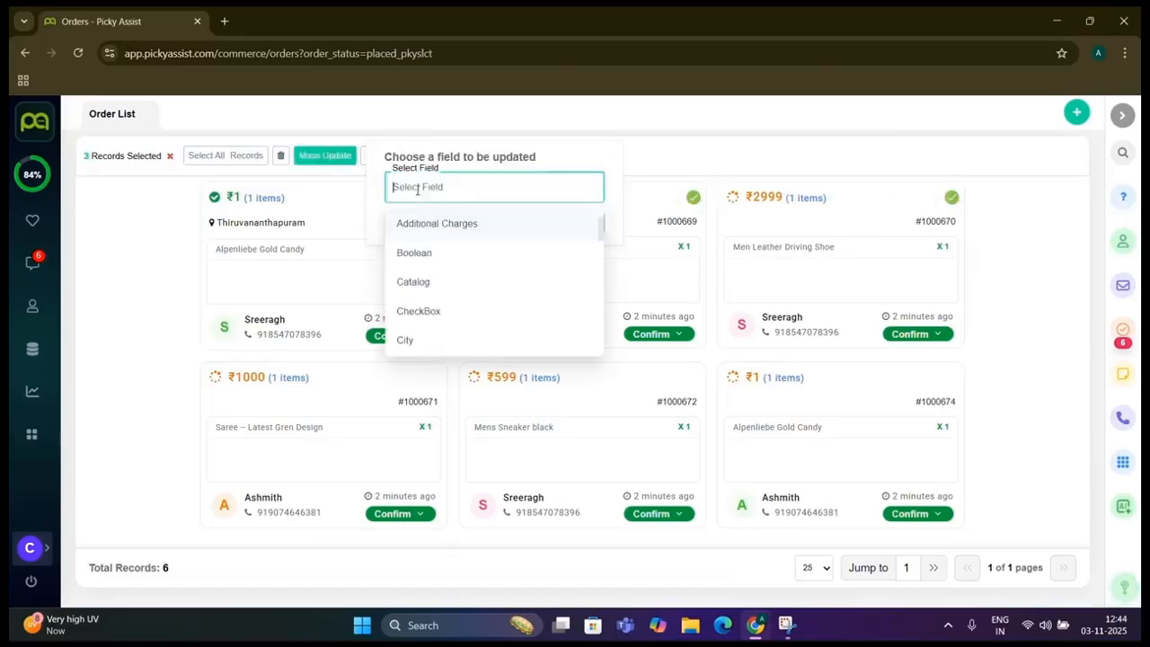
scroll(420, 250, down, 4)
scroll(415, 250, up, 1)
click(439, 250)
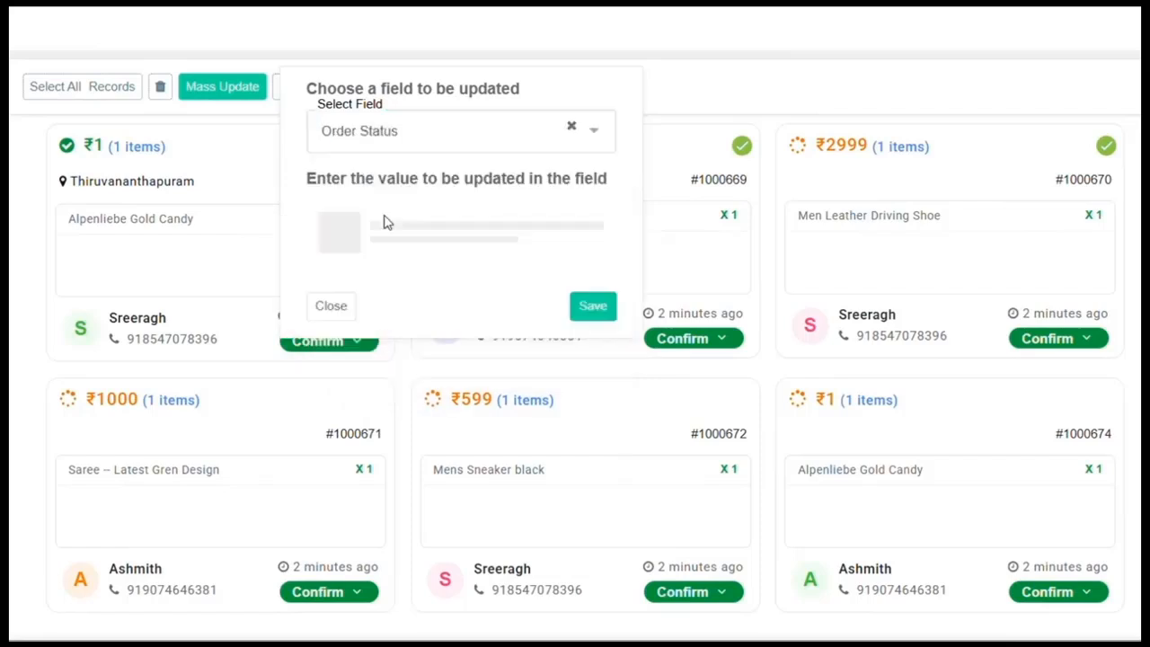
click(384, 228)
click(378, 323)
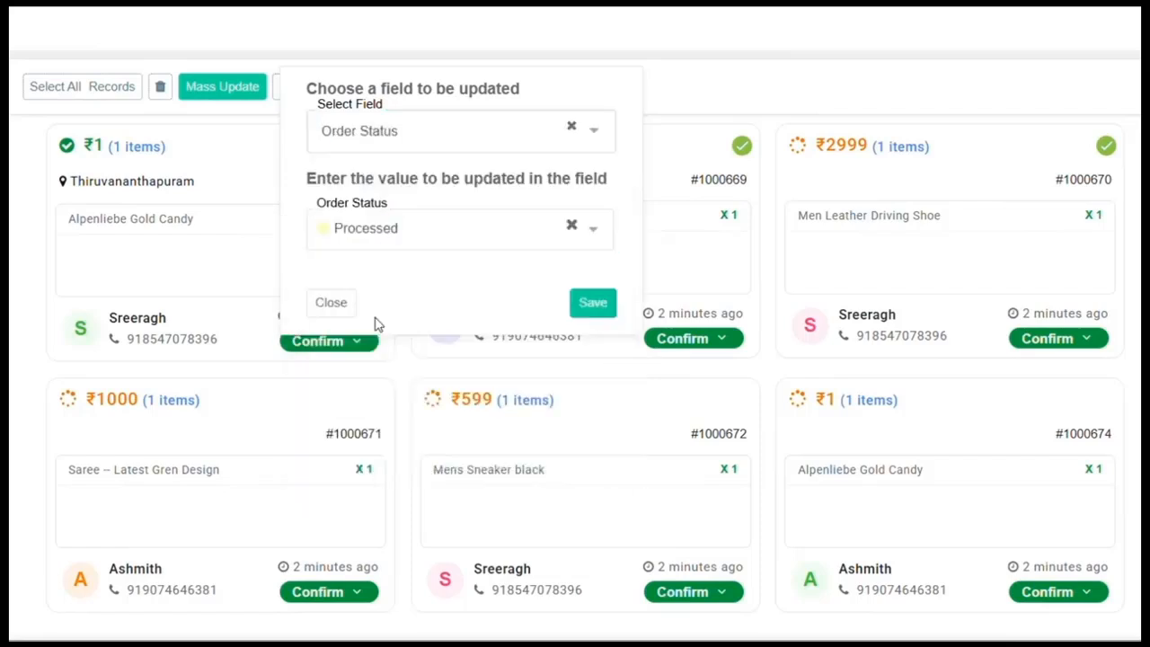
click(590, 314)
click(389, 100)
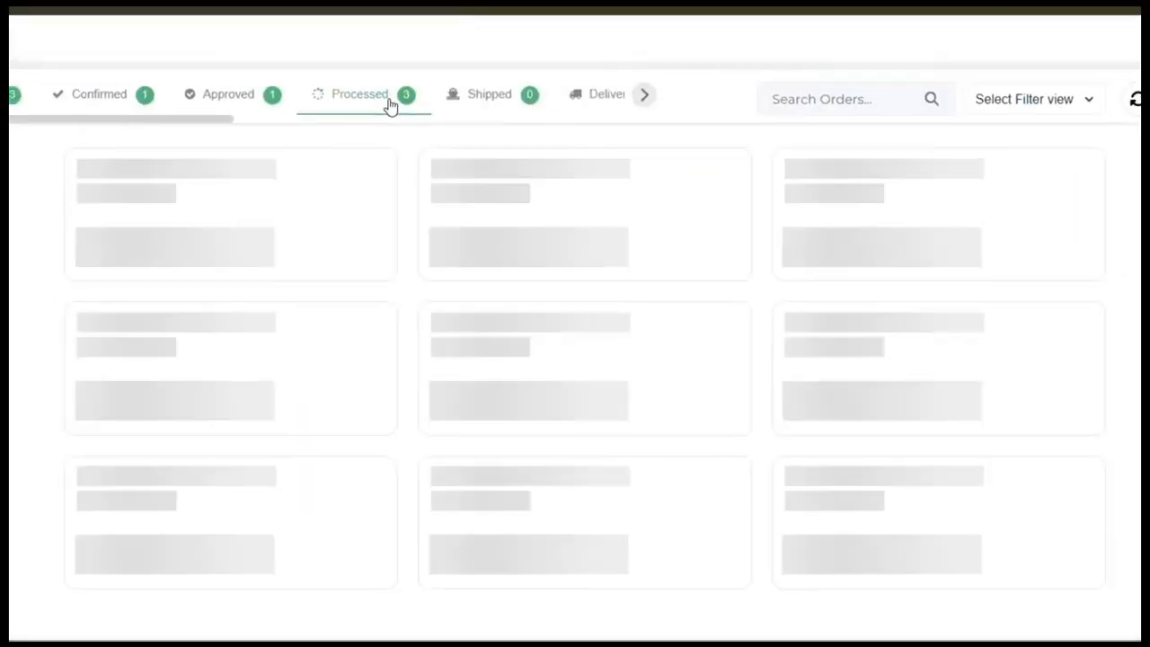
Export all three Processed orders to Orders-1762154136.csv and open the file
click(435, 198)
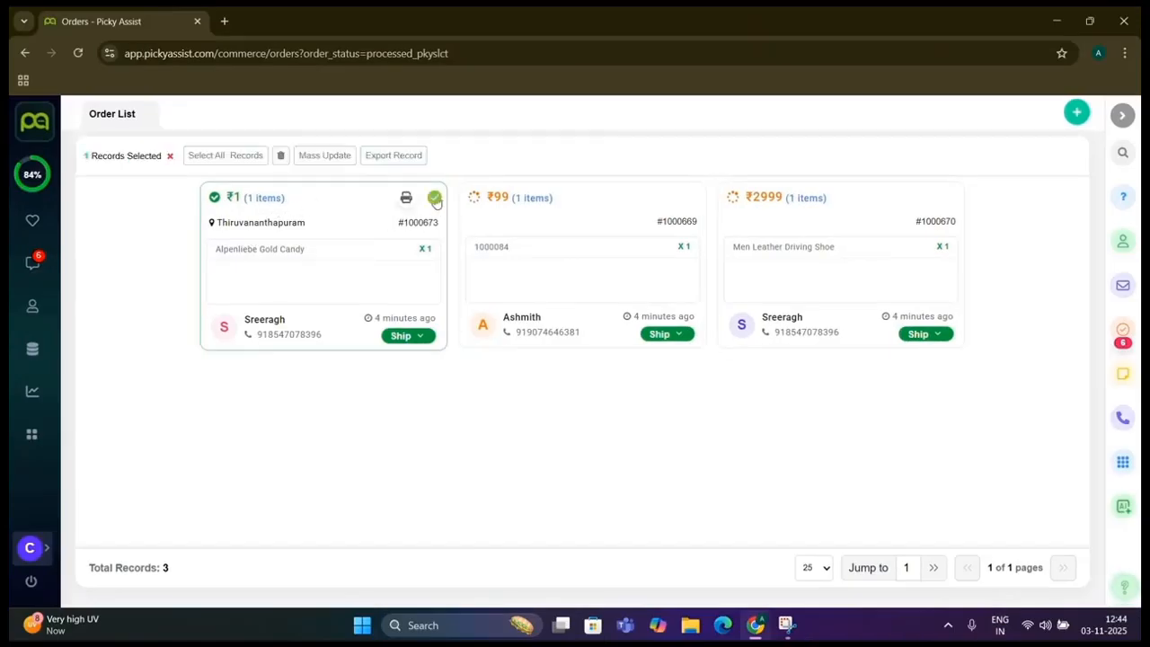
click(236, 156)
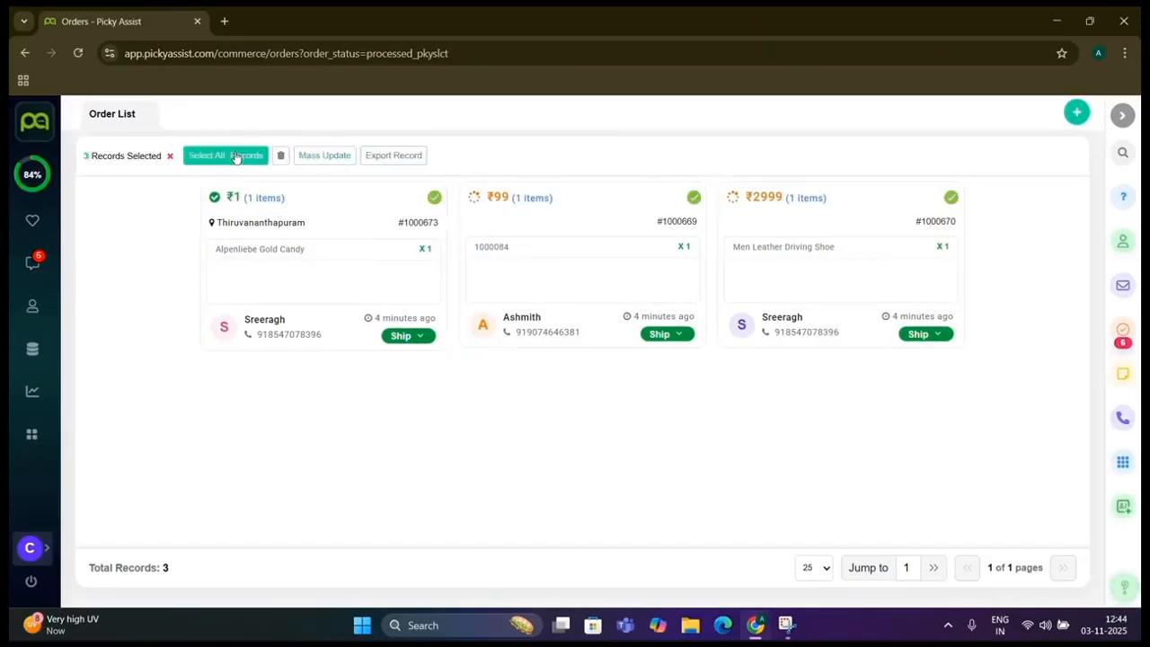
click(377, 156)
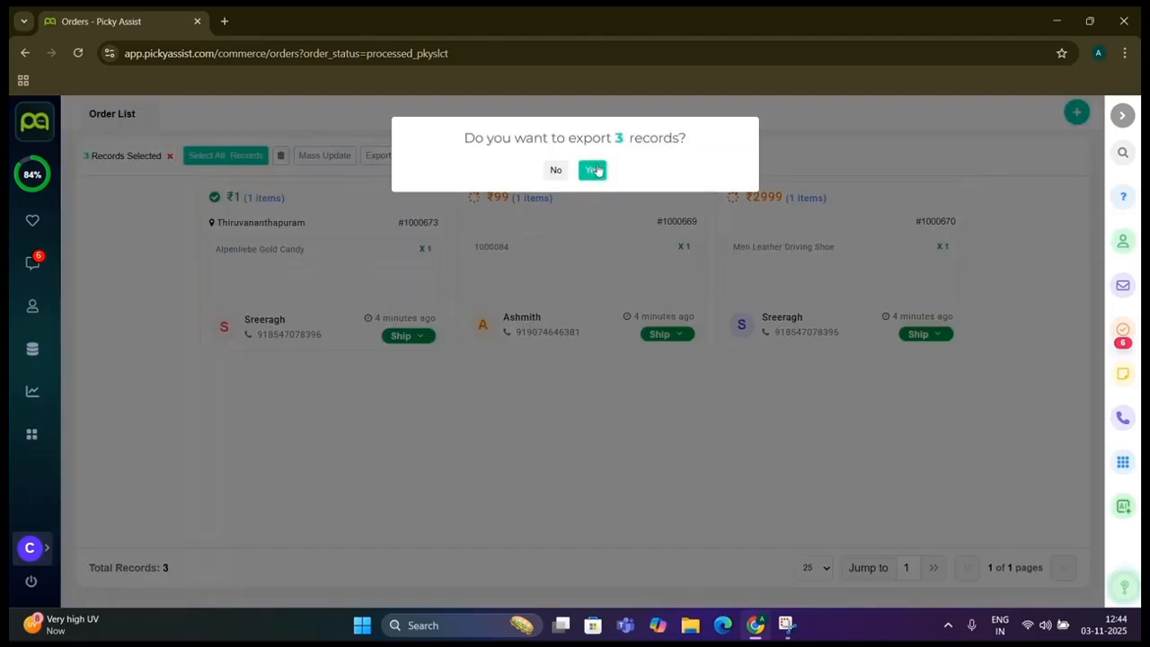
click(593, 170)
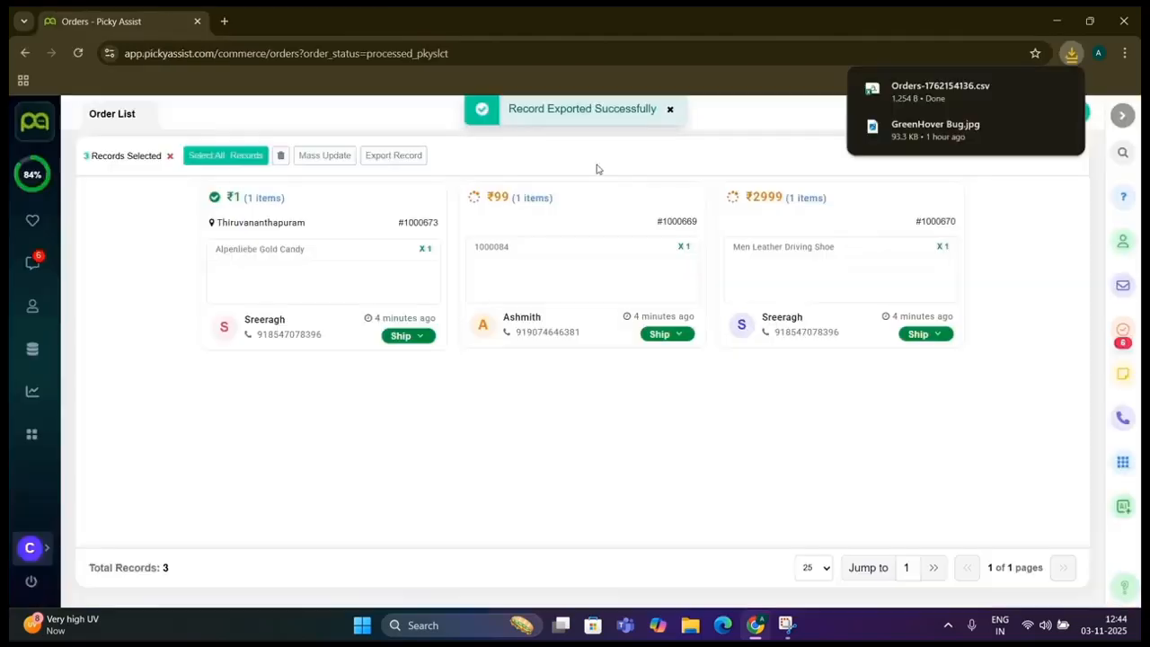
click(932, 82)
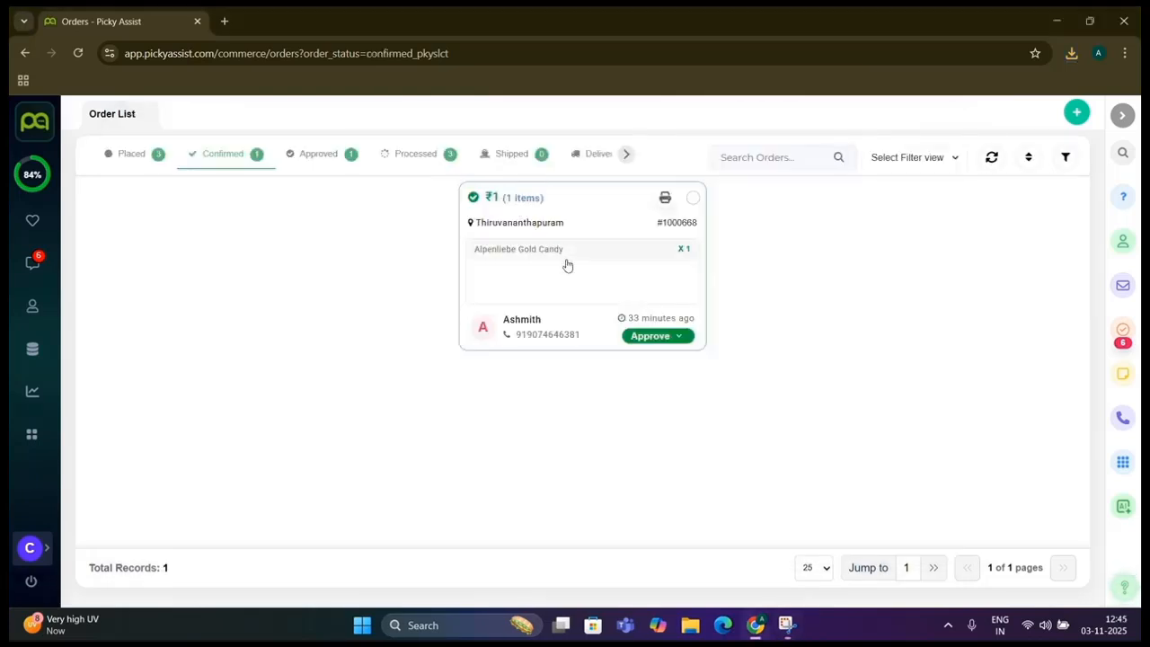
Open the confirmed candy order, then the approved ₹300 Cadbury order's details
click(567, 265)
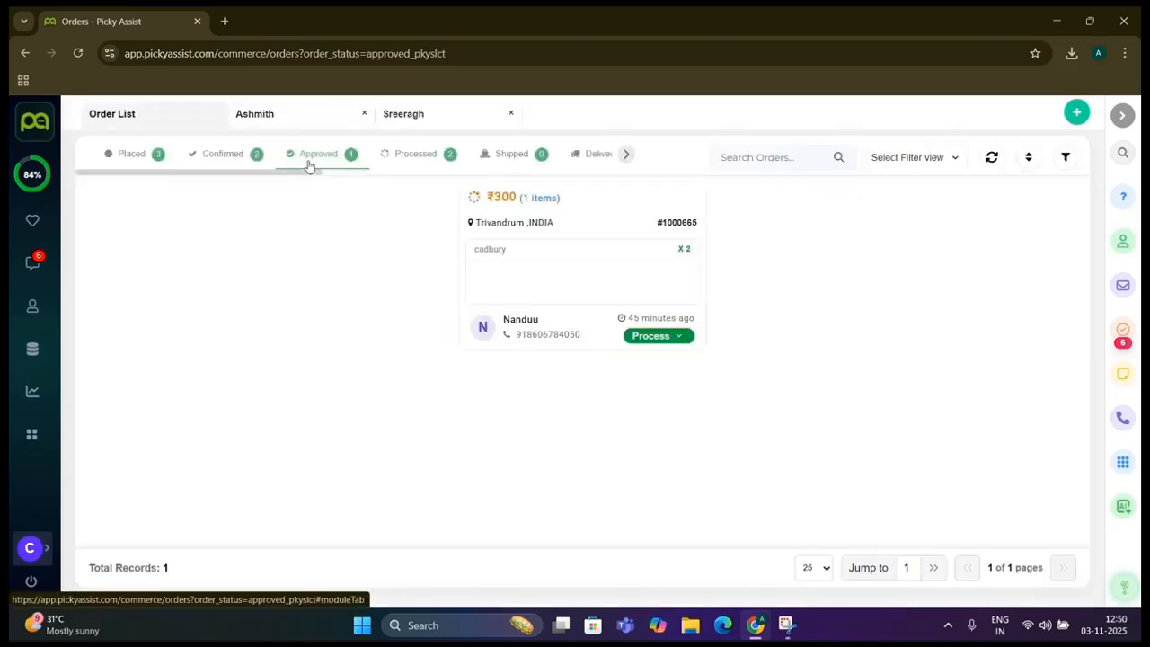
click(550, 224)
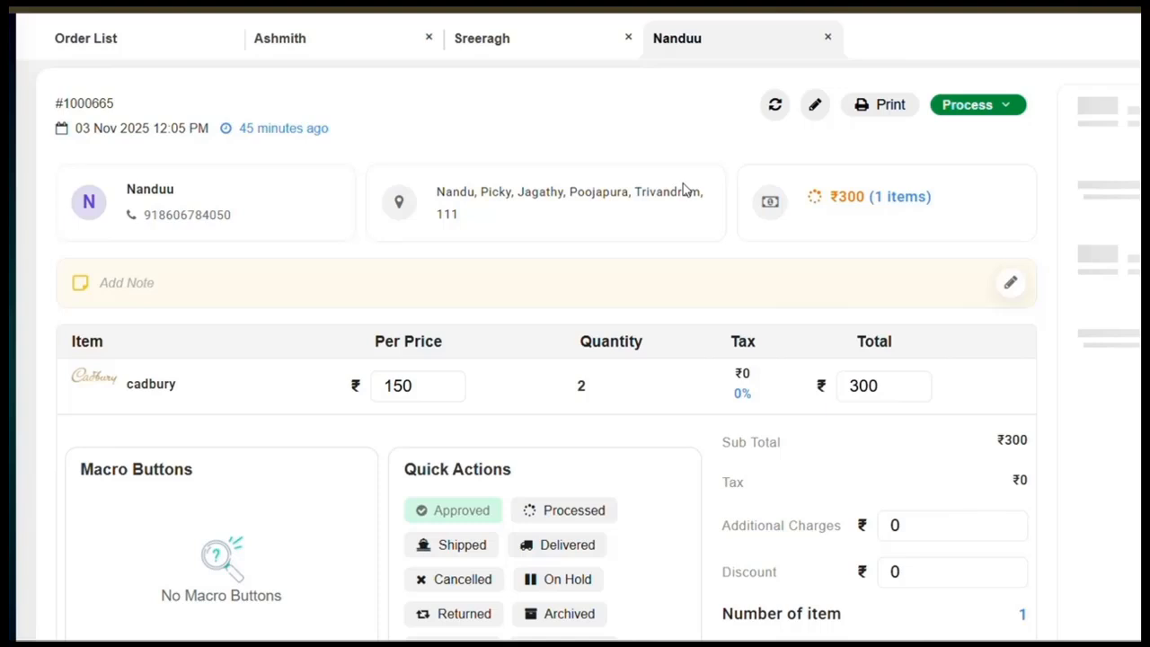
Mark the ₹300 Cadbury order Processed, reply 'hi' to the customer, and raise candy quantity to 2
click(1010, 112)
click(970, 175)
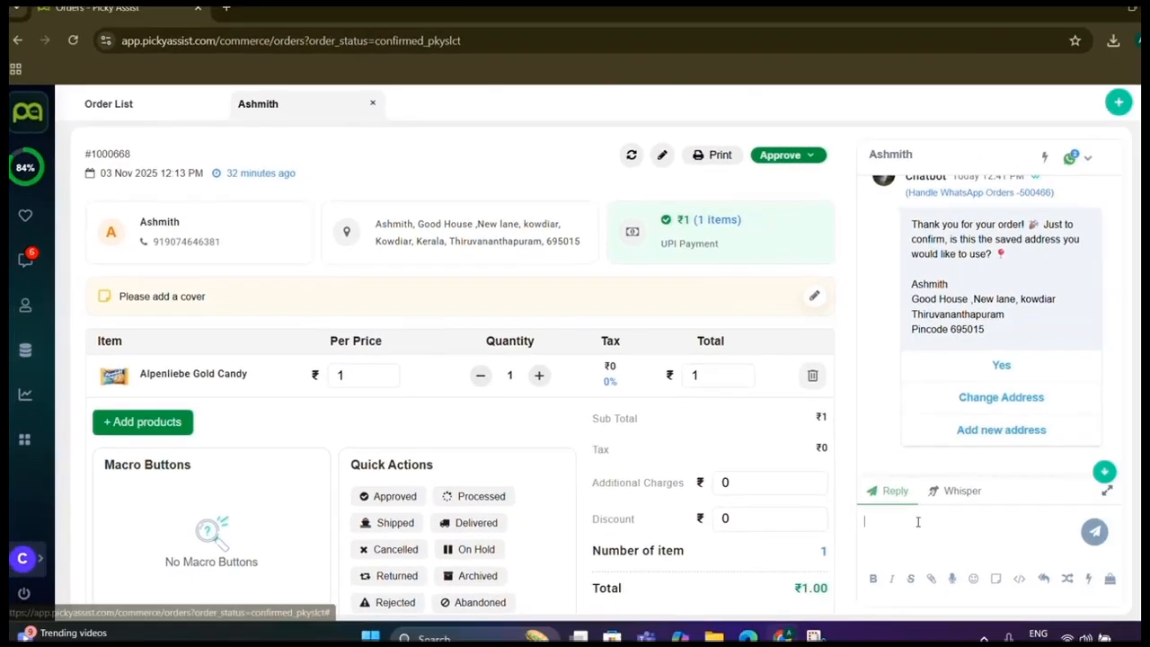
text(hi)
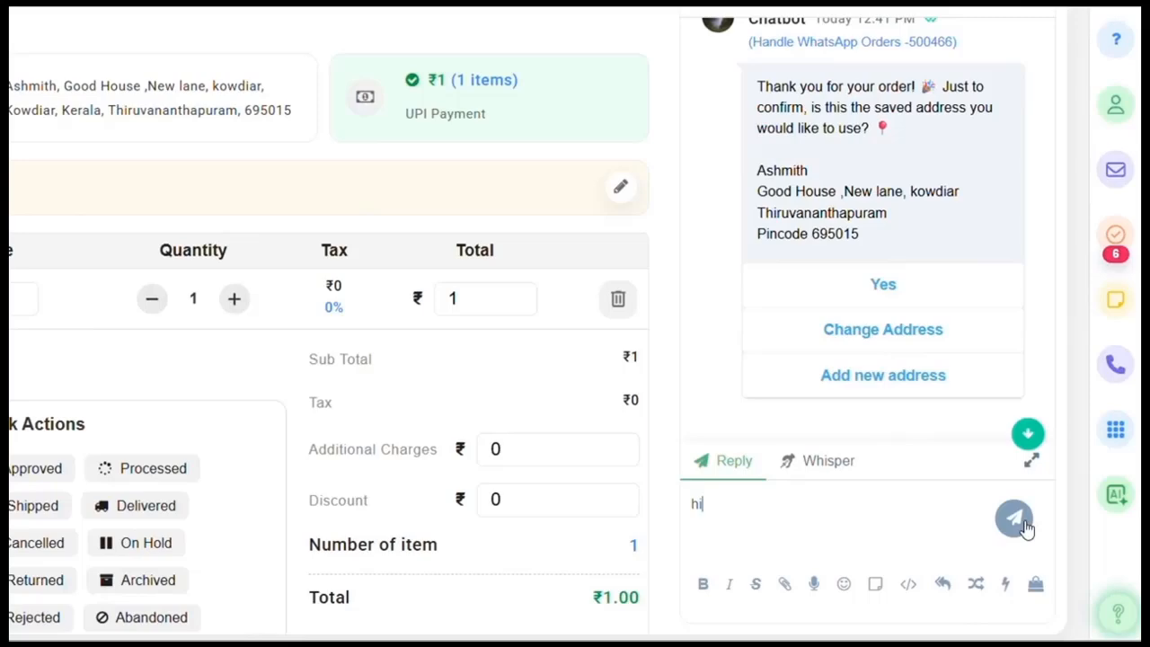
click(1017, 521)
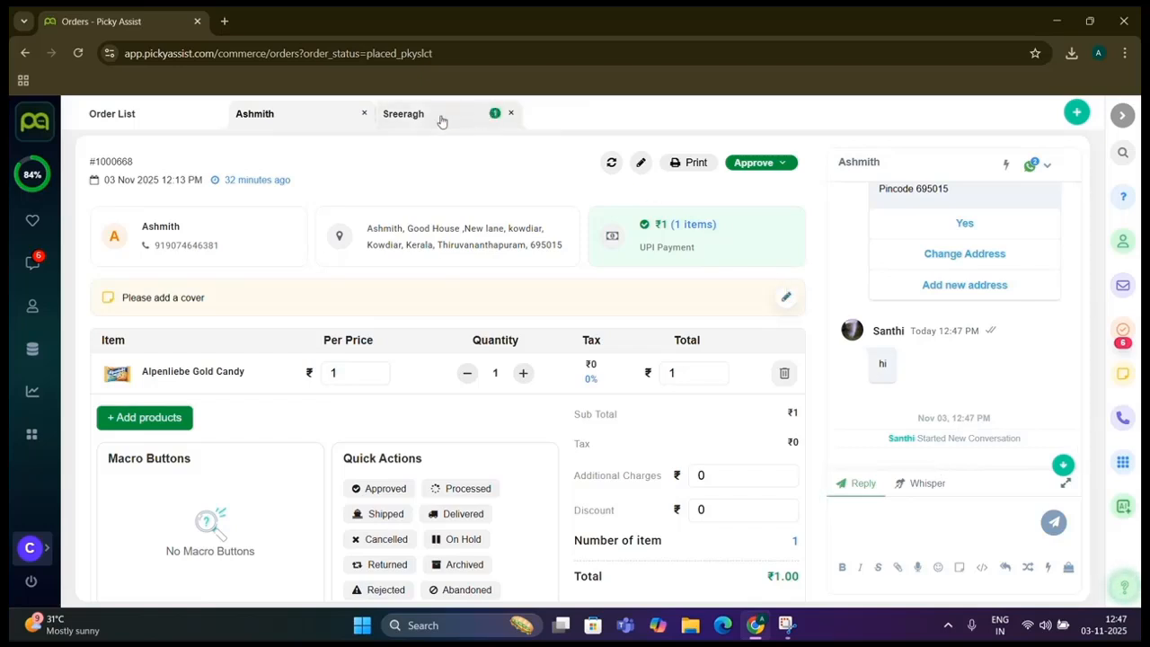
click(501, 125)
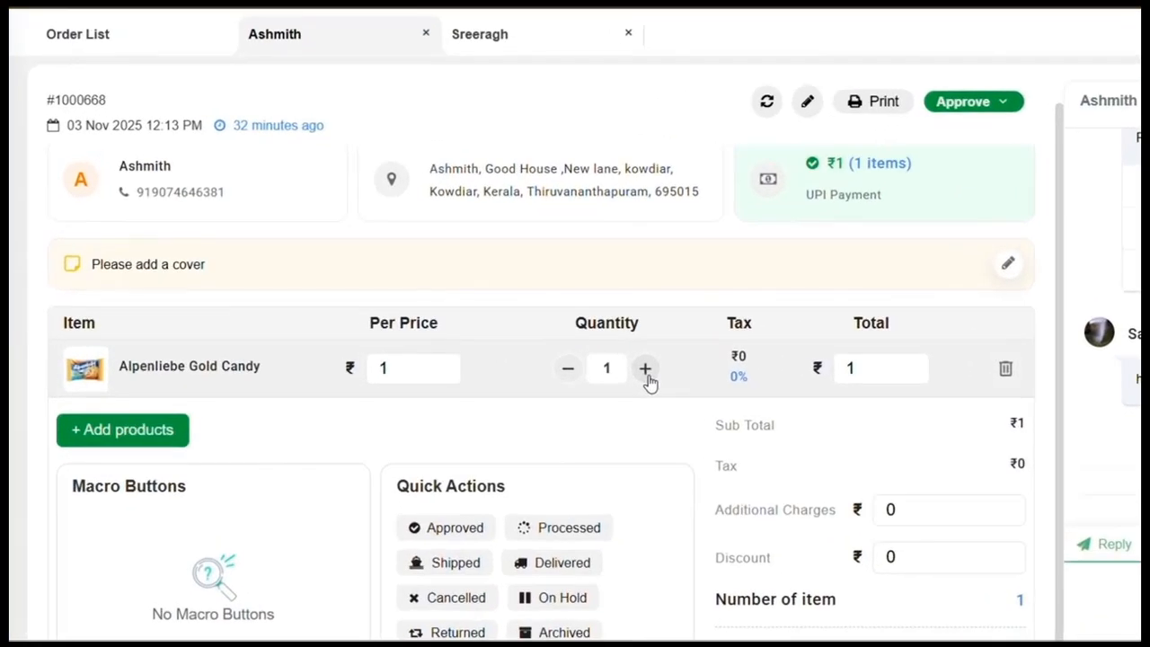
click(645, 369)
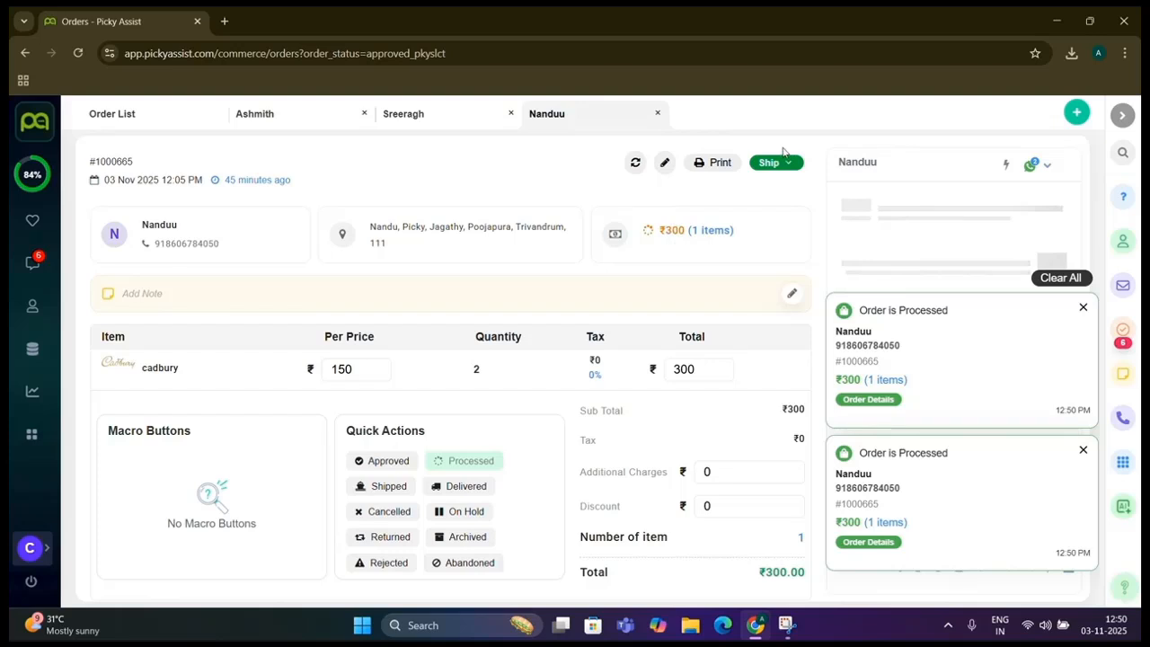
Ship the Cadbury order, mark it Delivered, then check the Delivered and Returned lists
click(772, 162)
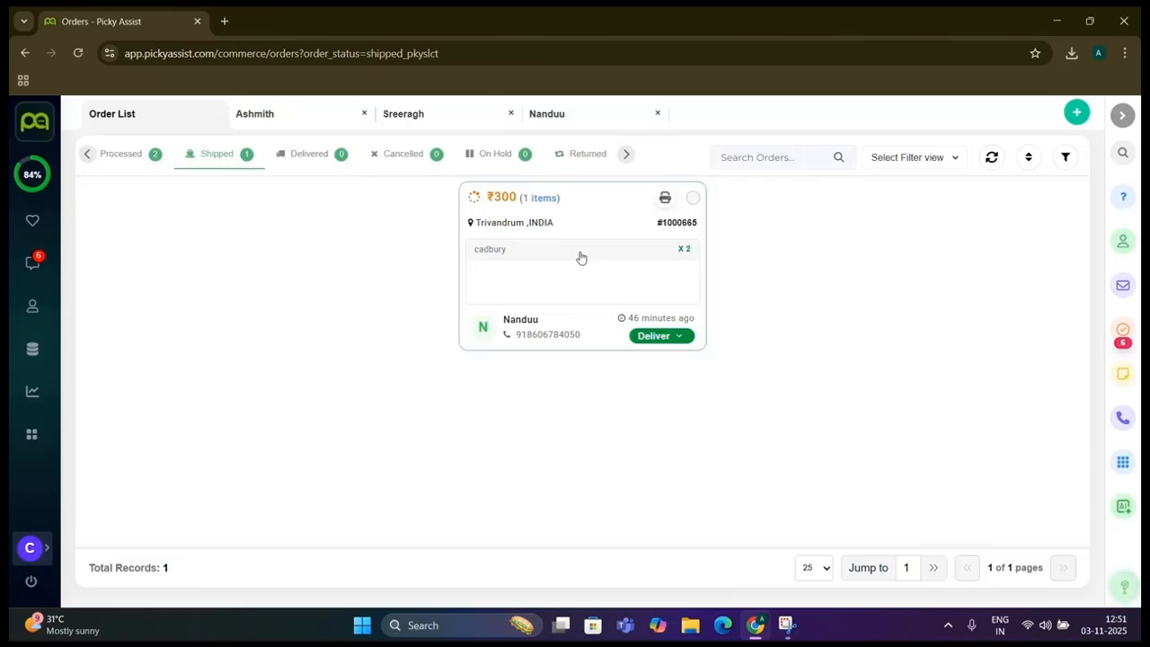
click(663, 339)
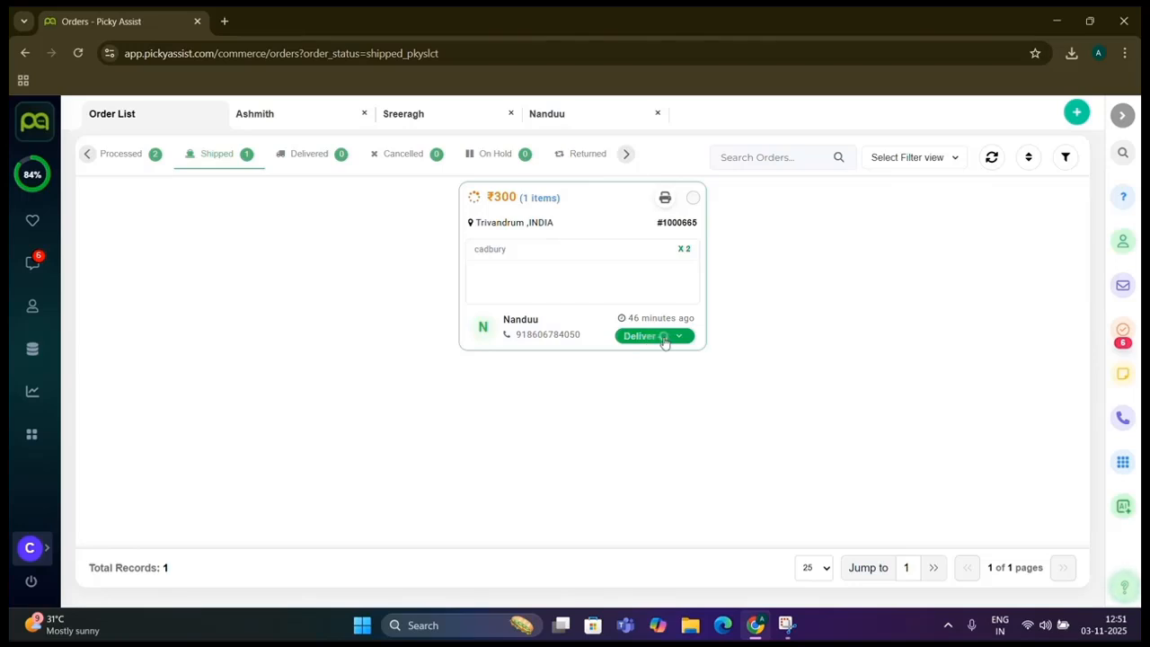
click(333, 157)
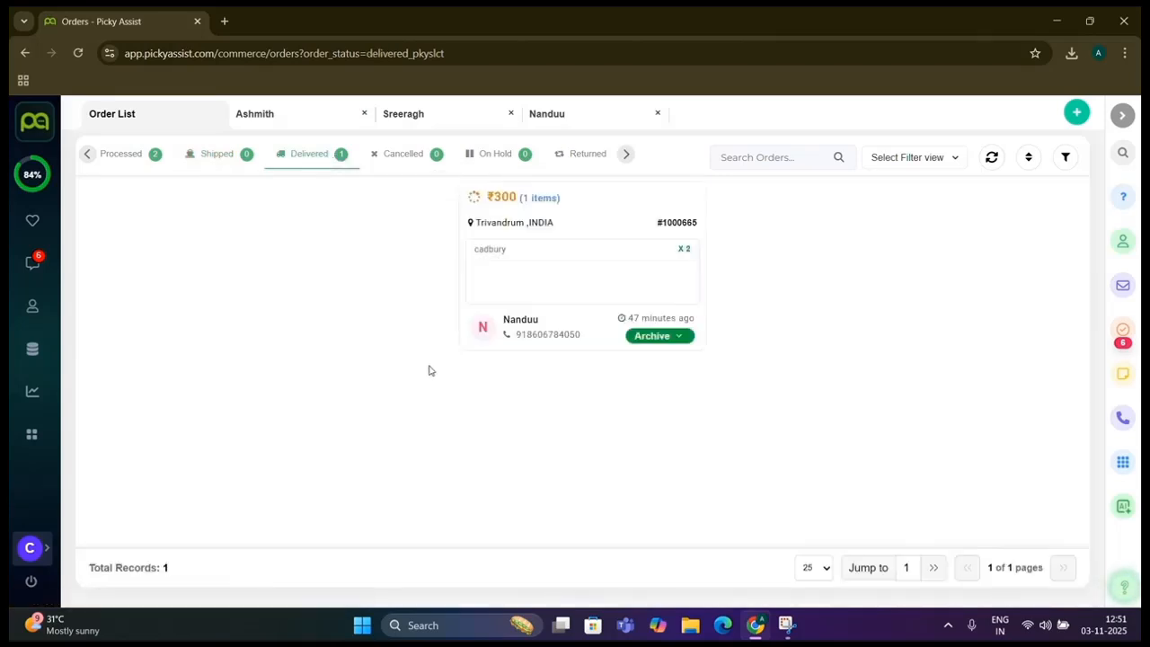
click(374, 158)
Review the On Hold, Rejected and Abandoned order lists; only Rejected holds an order
click(501, 157)
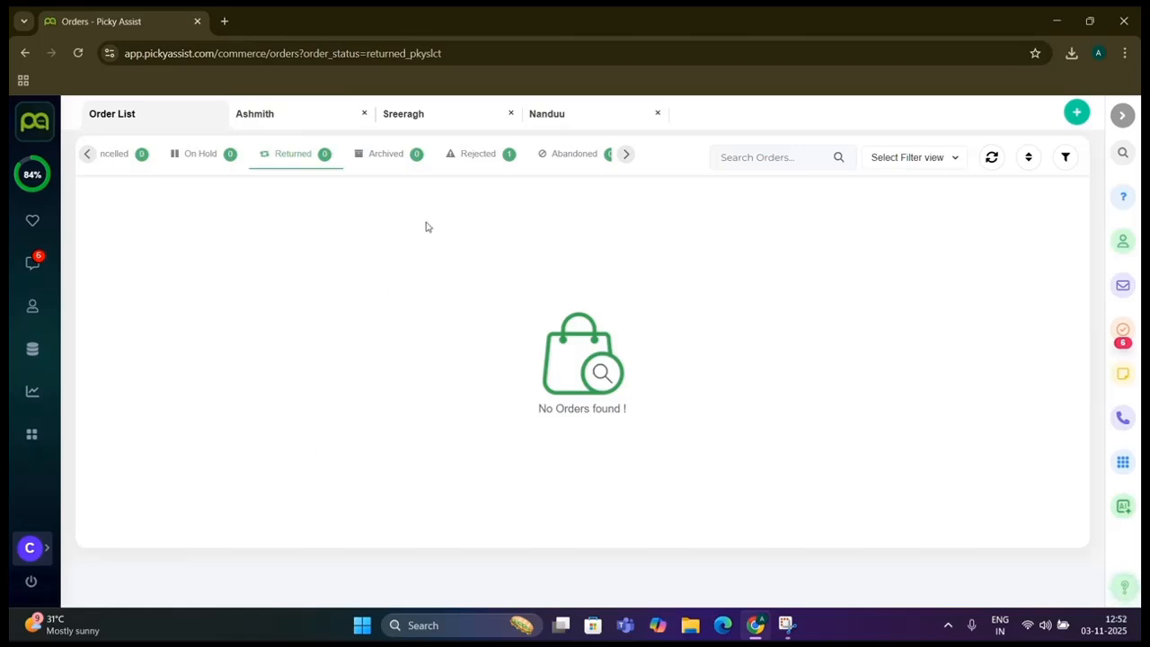
click(478, 153)
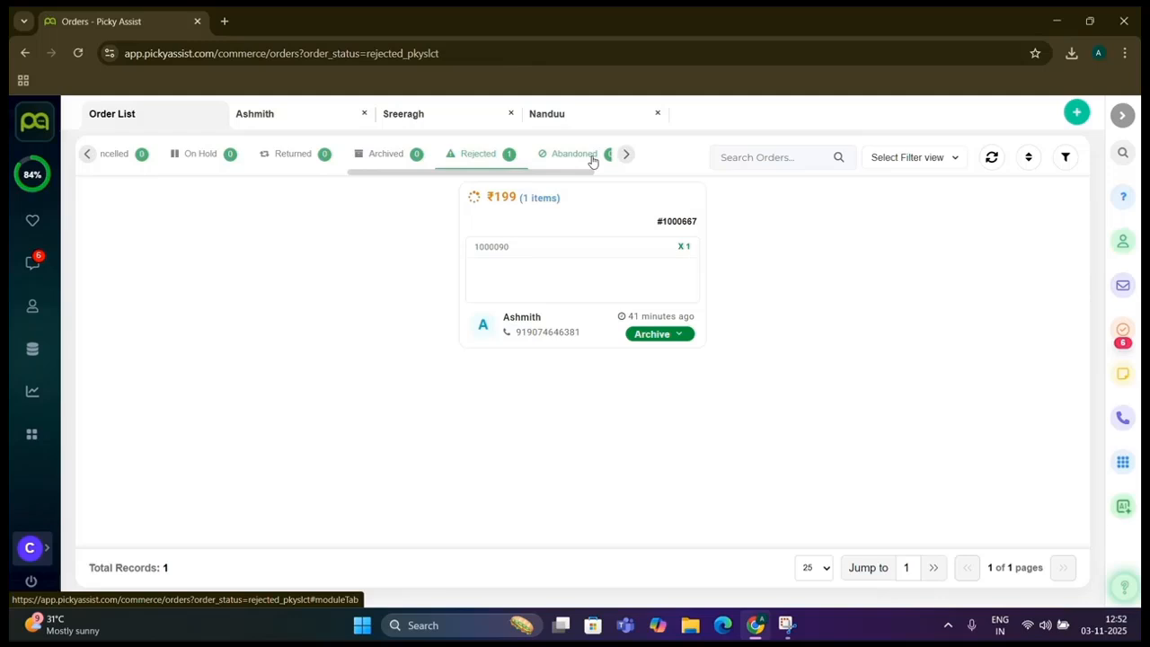
click(592, 160)
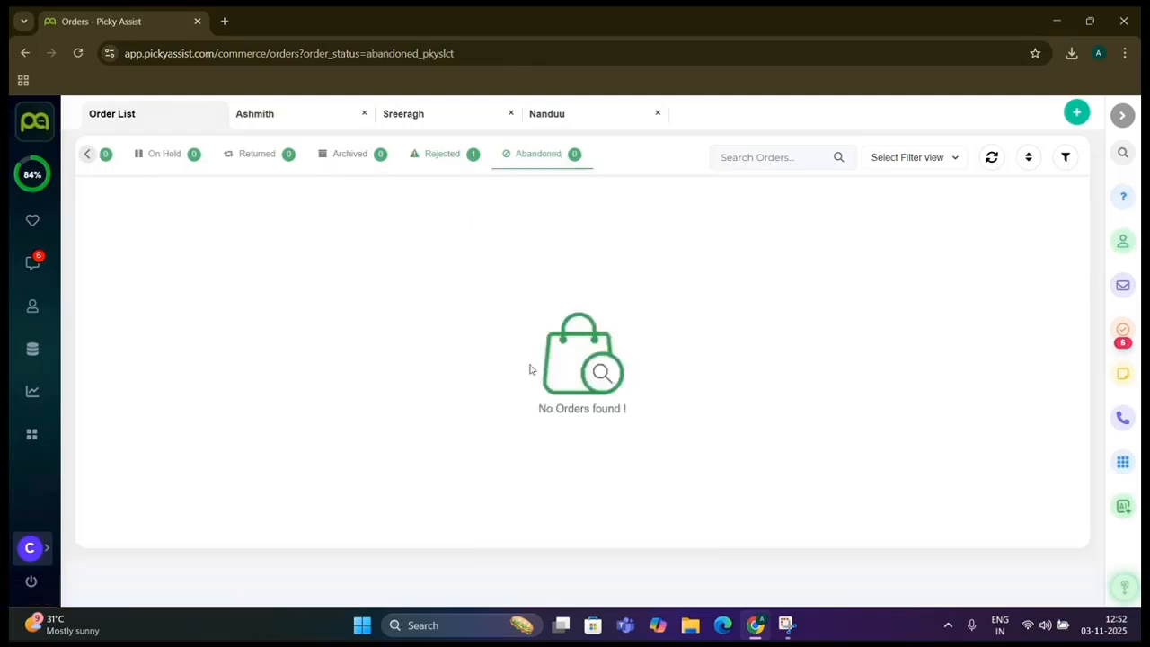